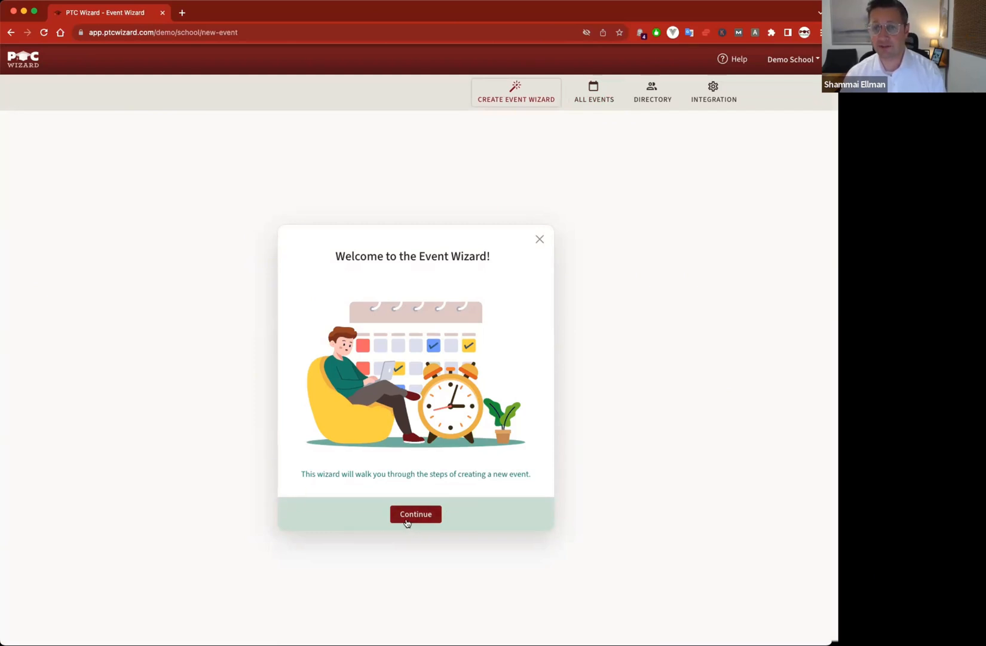
- Continue past the Event Wizard welcome screen to the event-name step
click(412, 519)
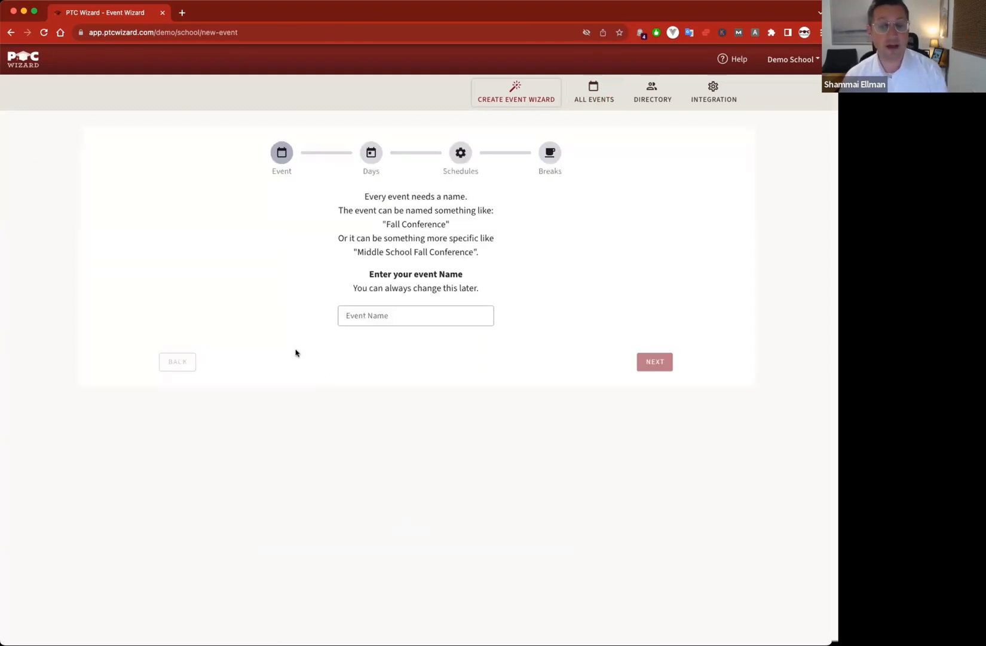
- Enter 'Test School Fall Conference' as the event name and proceed to the Days step
click(413, 320)
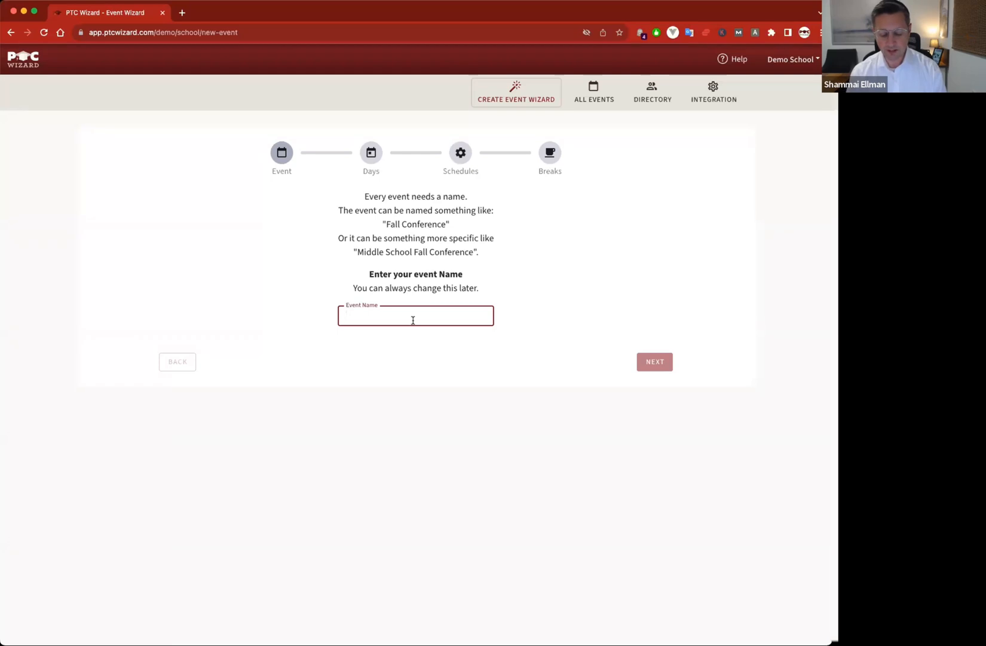
text(Test Sch)
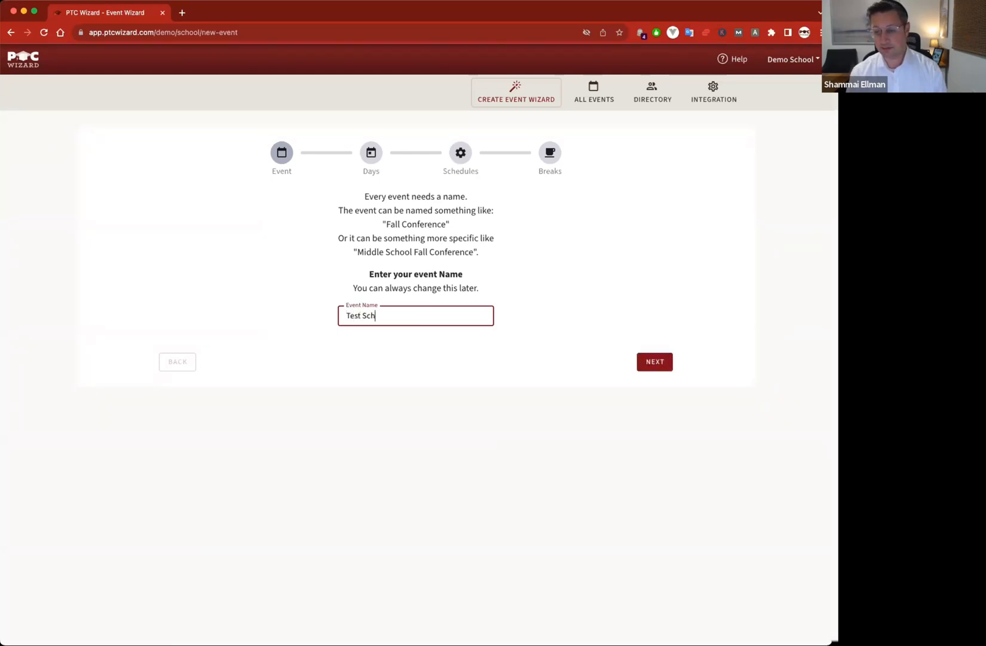
text(ool Fall Conference)
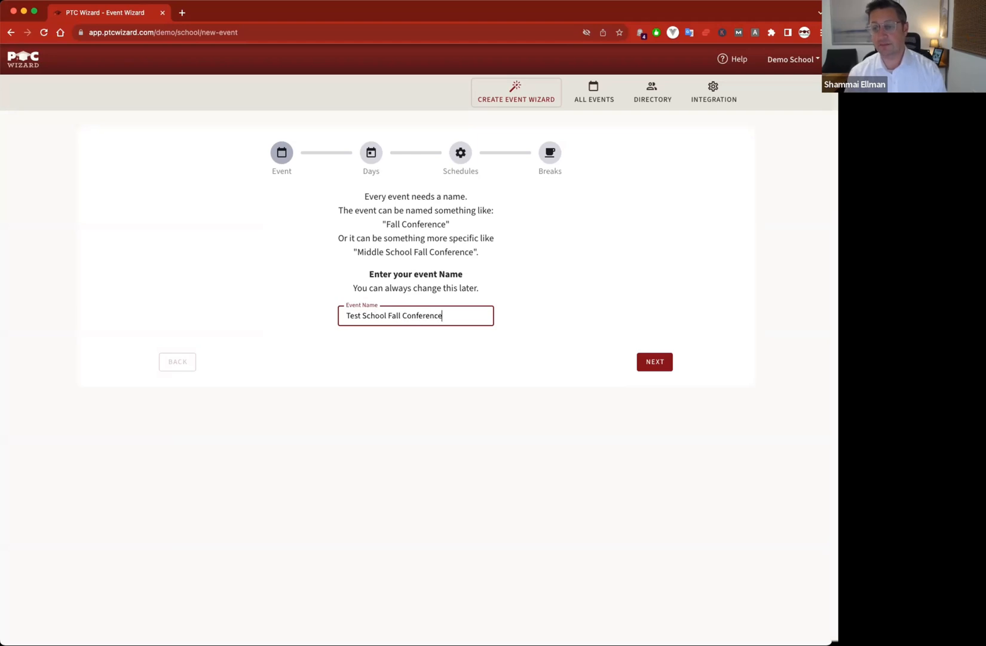
click(650, 363)
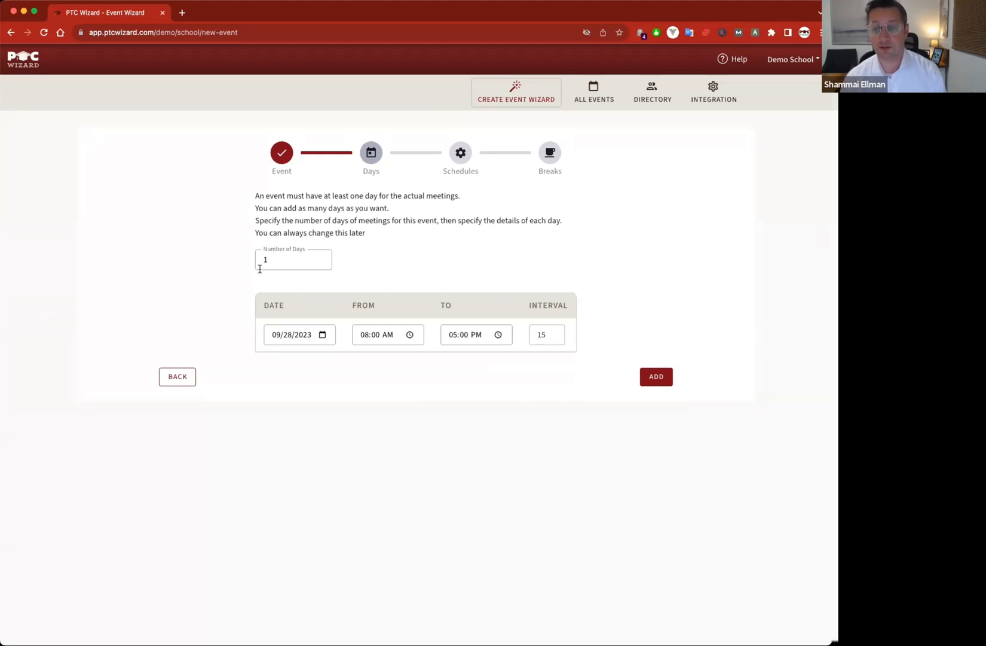
- Raise the number of event days from 1 to 3
click(320, 257)
click(320, 257)
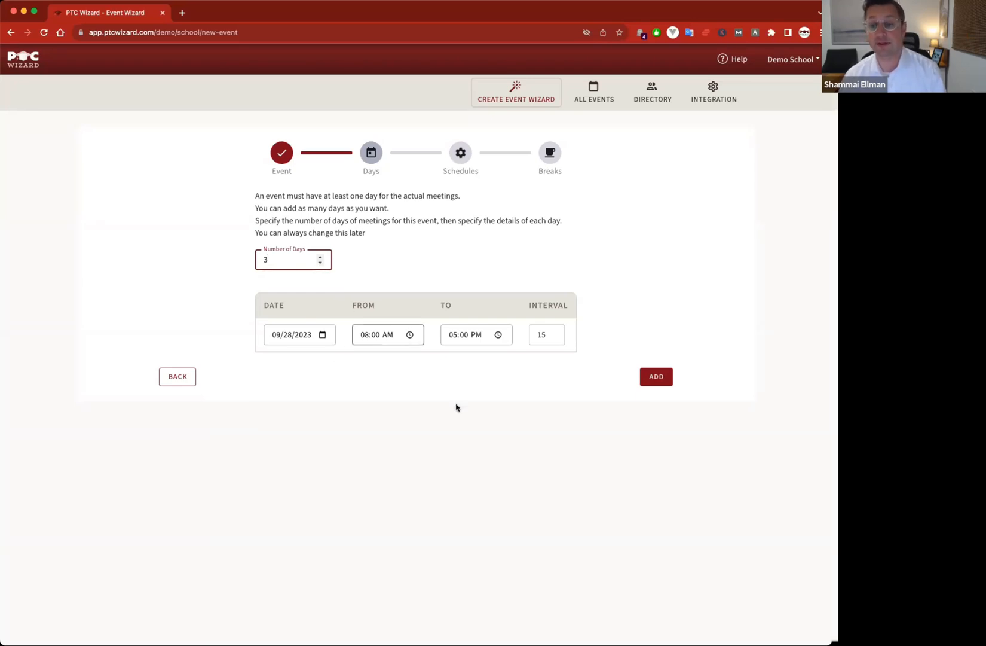
click(321, 337)
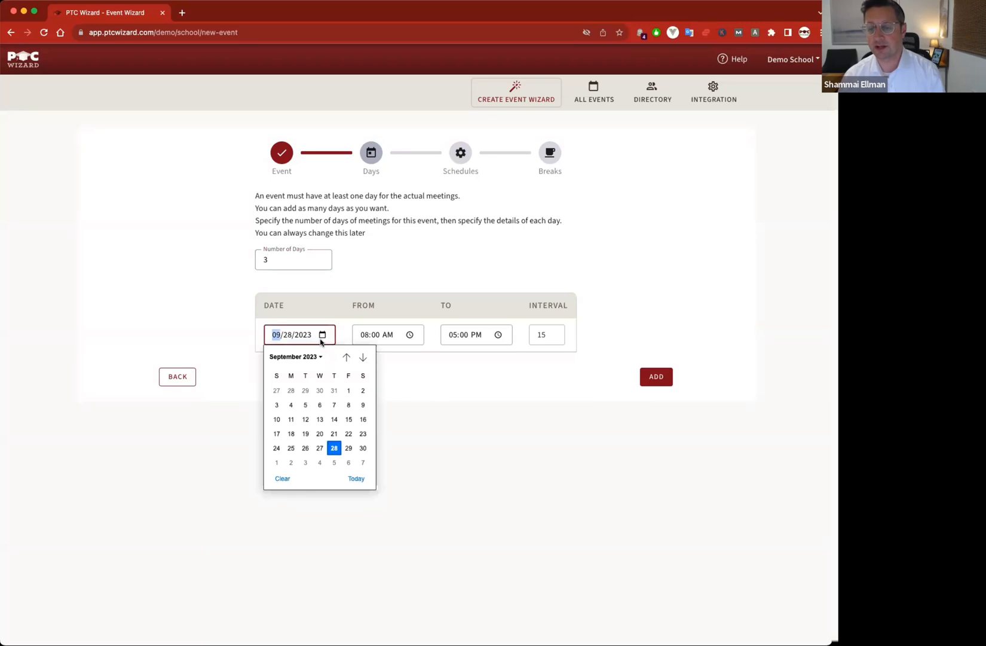
- Set Day 1's date to 11/01/2023 and its start time to 08:30 AM
click(362, 356)
click(362, 357)
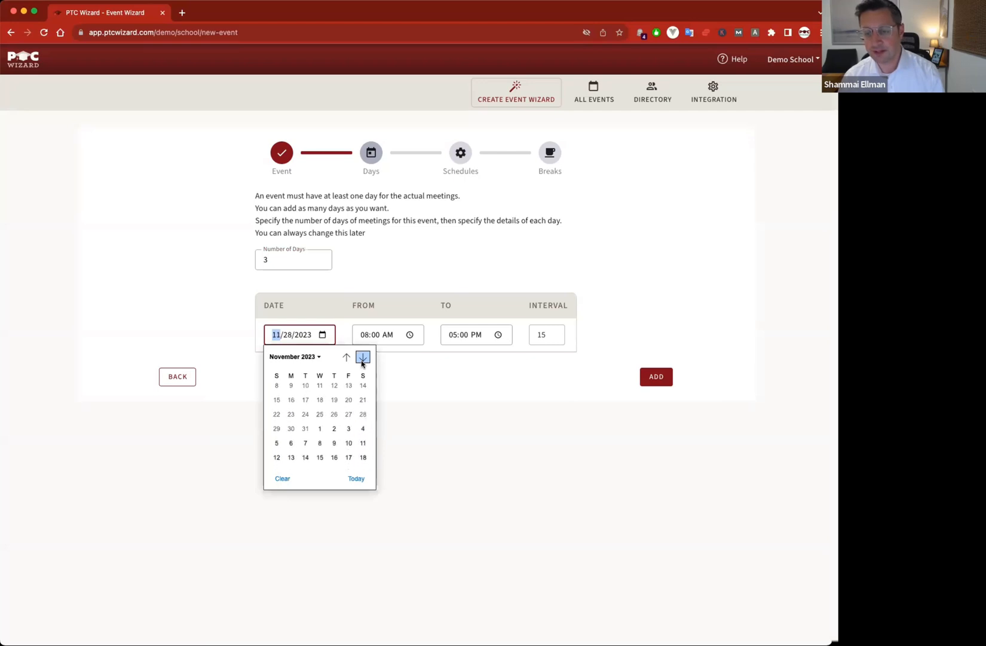
click(319, 392)
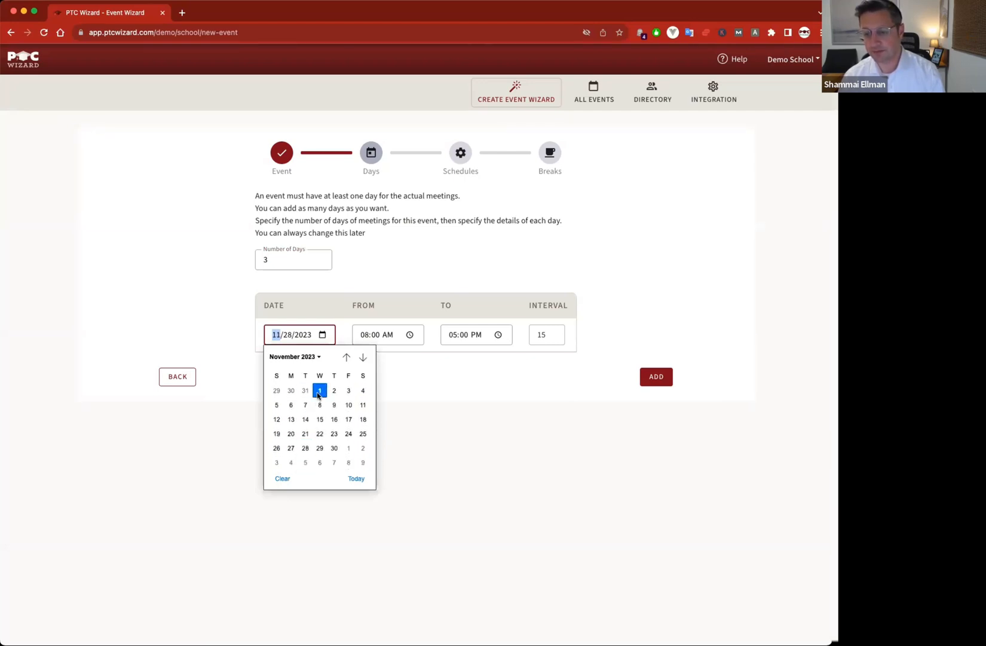
click(368, 338)
click(375, 336)
text(30)
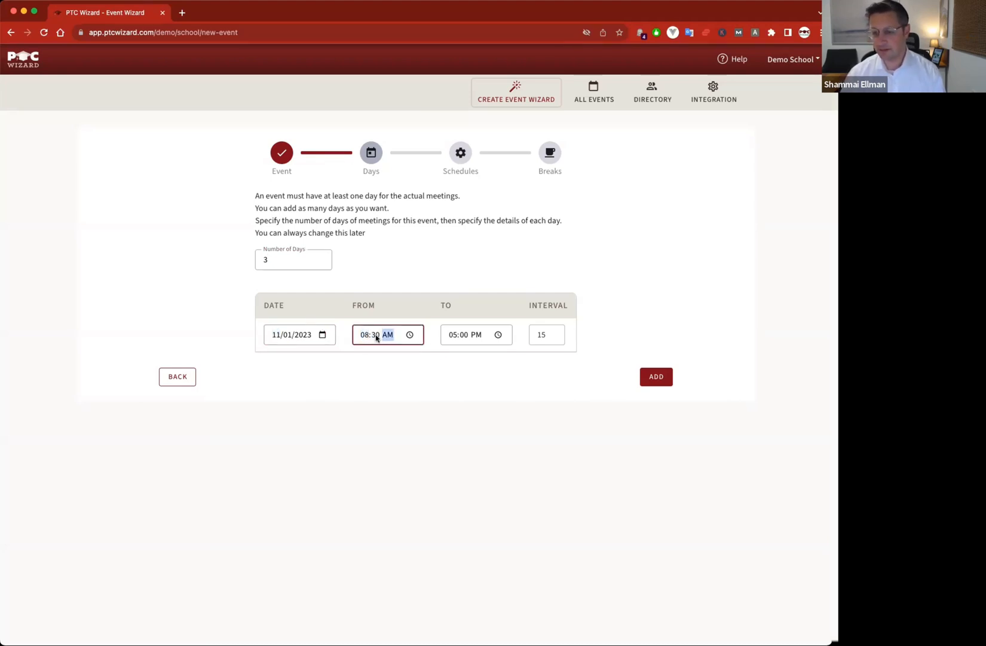
- Set Day 1's end time to 02:00 PM, keep the 15-minute interval, and add the day
click(453, 337)
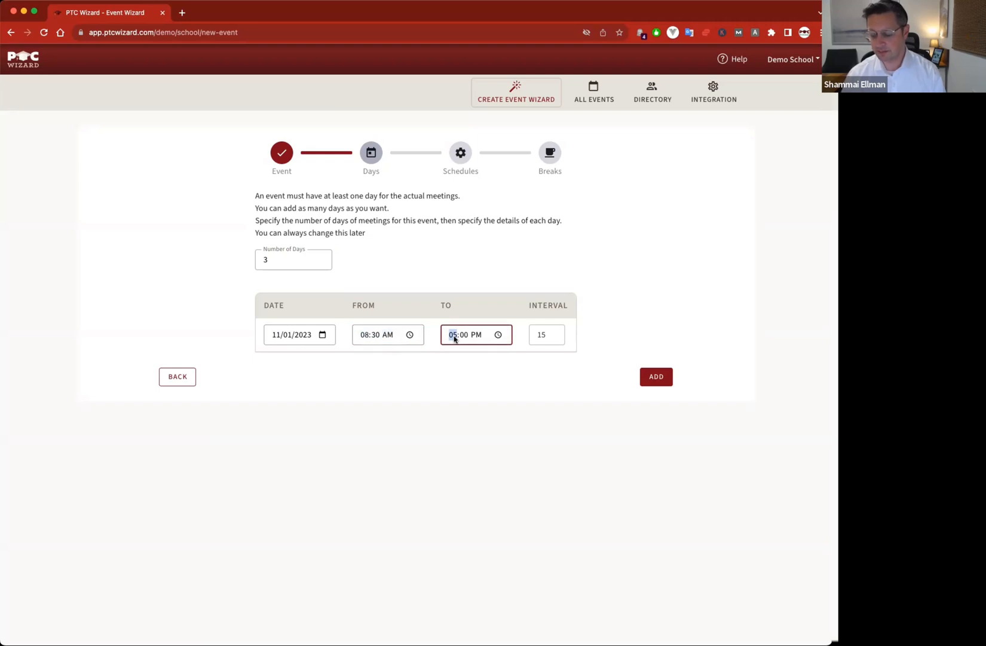
text(2:2)
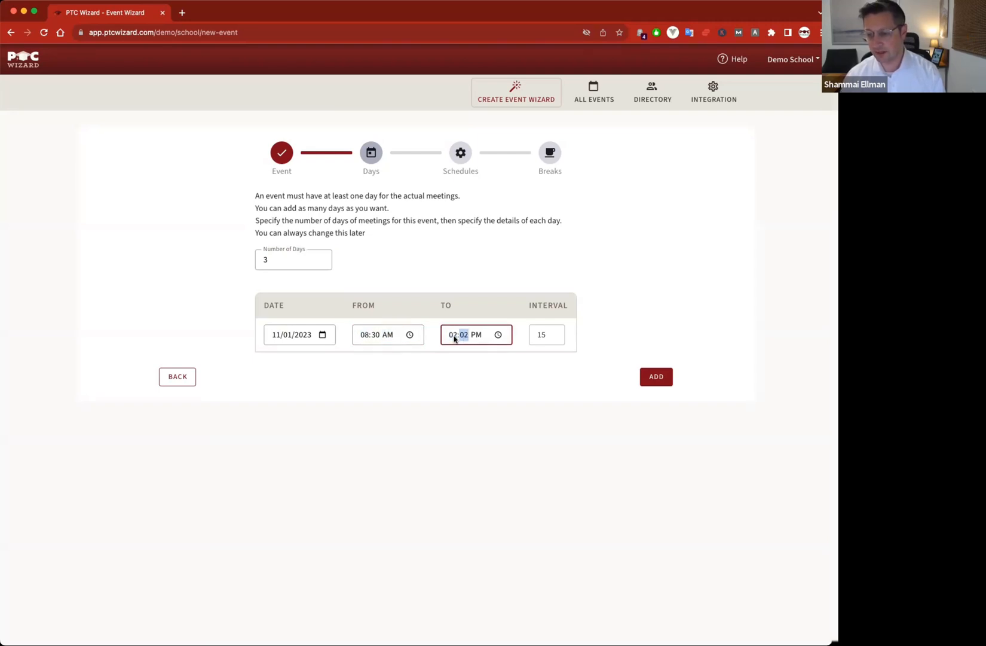
text(0)
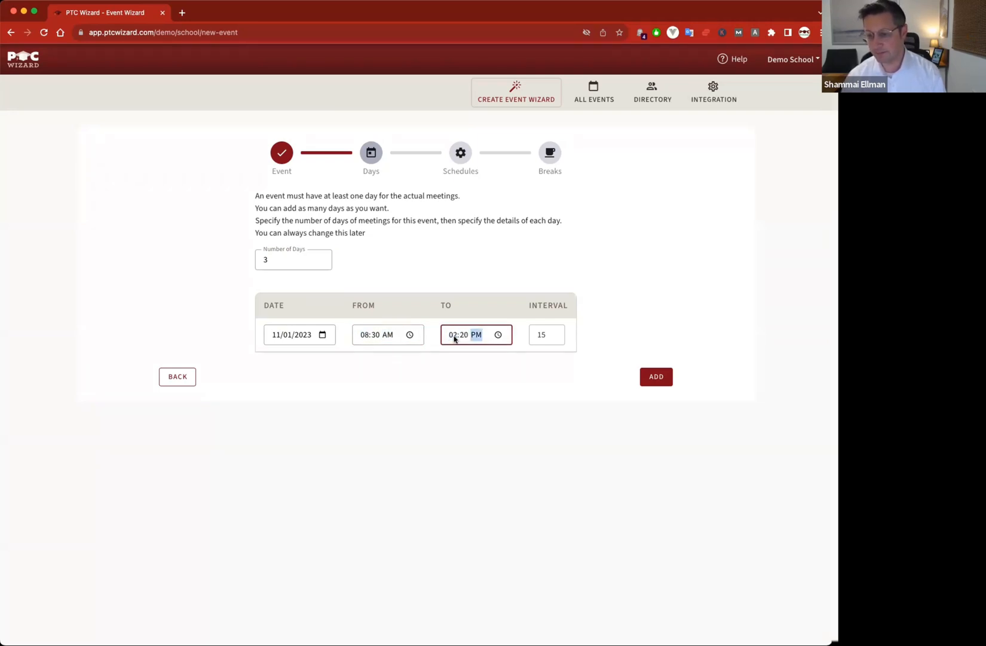
click(498, 334)
scroll(484, 371, up, 3)
scroll(486, 371, up, 3)
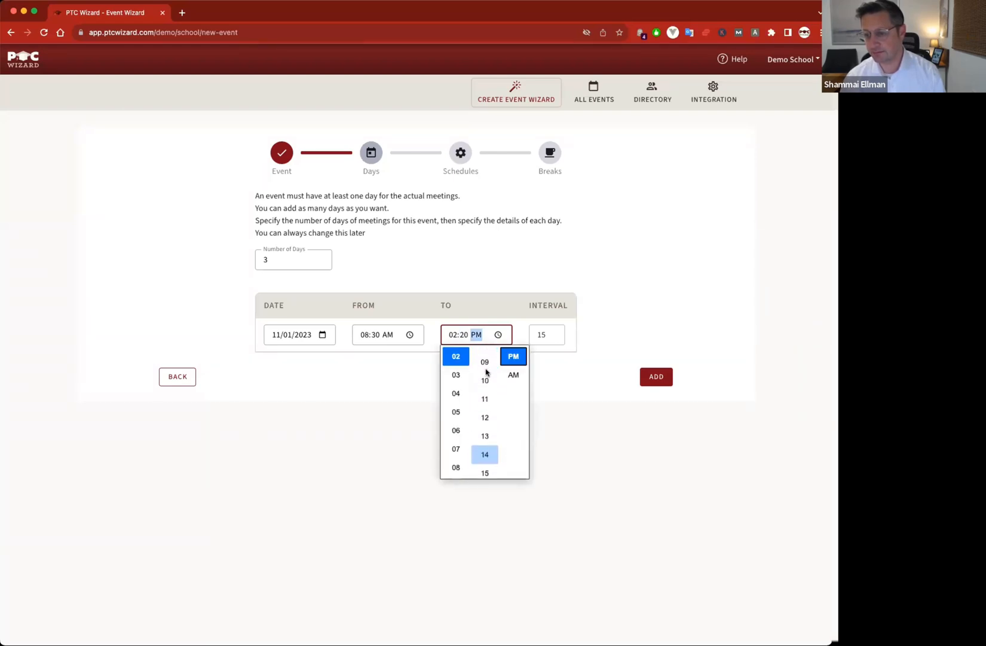
scroll(486, 372, up, 2)
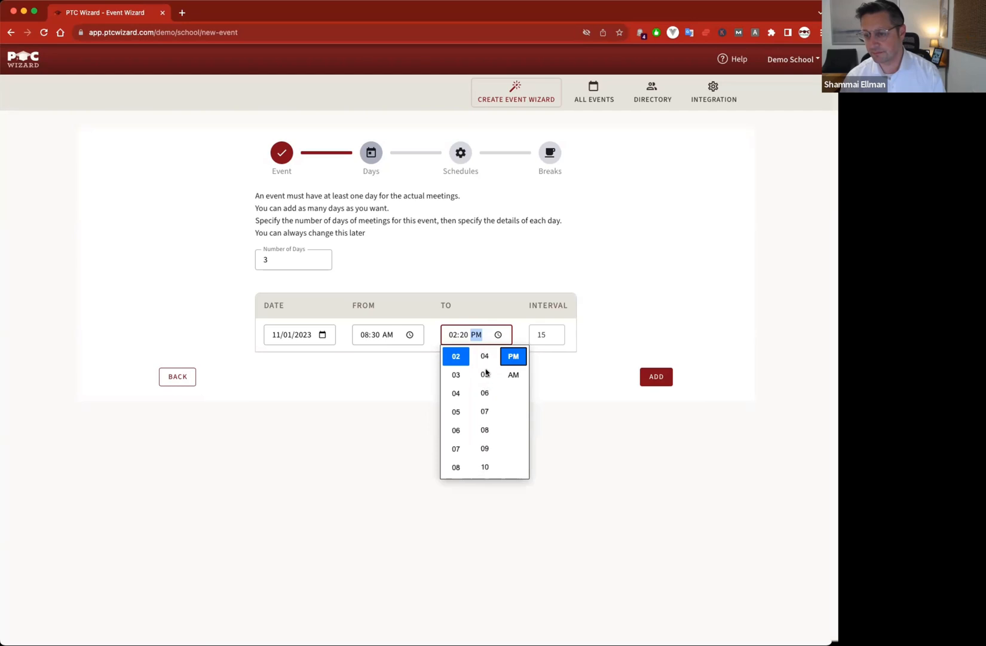
click(484, 361)
click(559, 371)
click(551, 334)
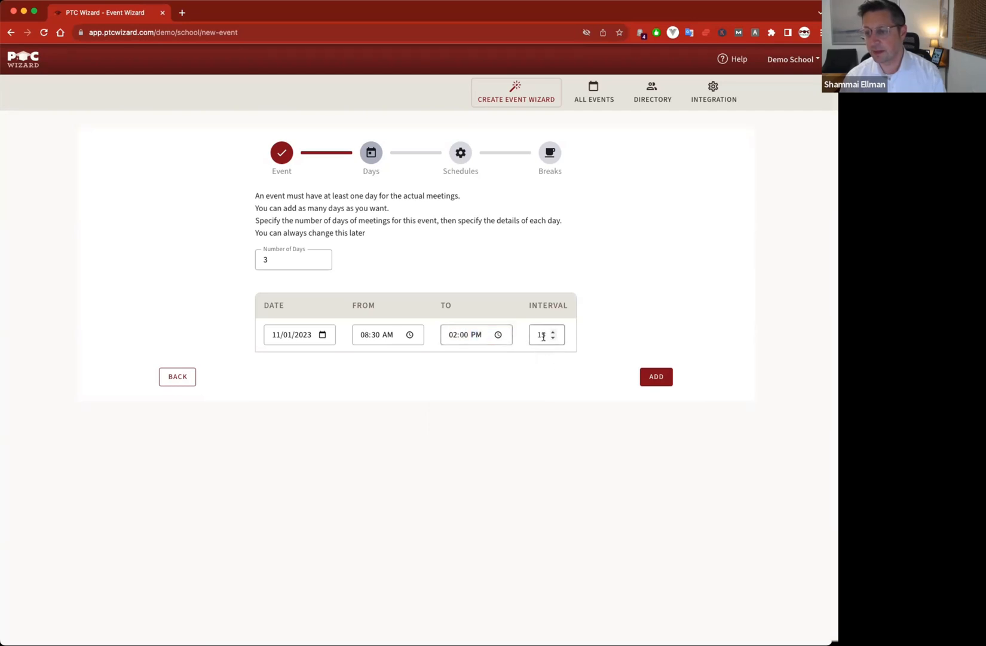
double_click(540, 334)
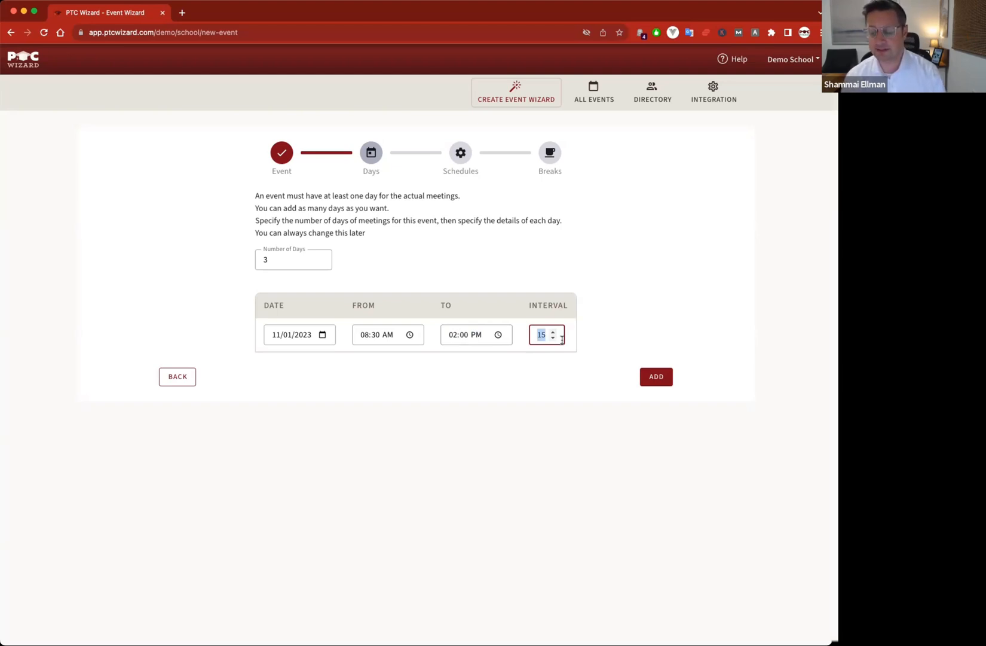
click(610, 299)
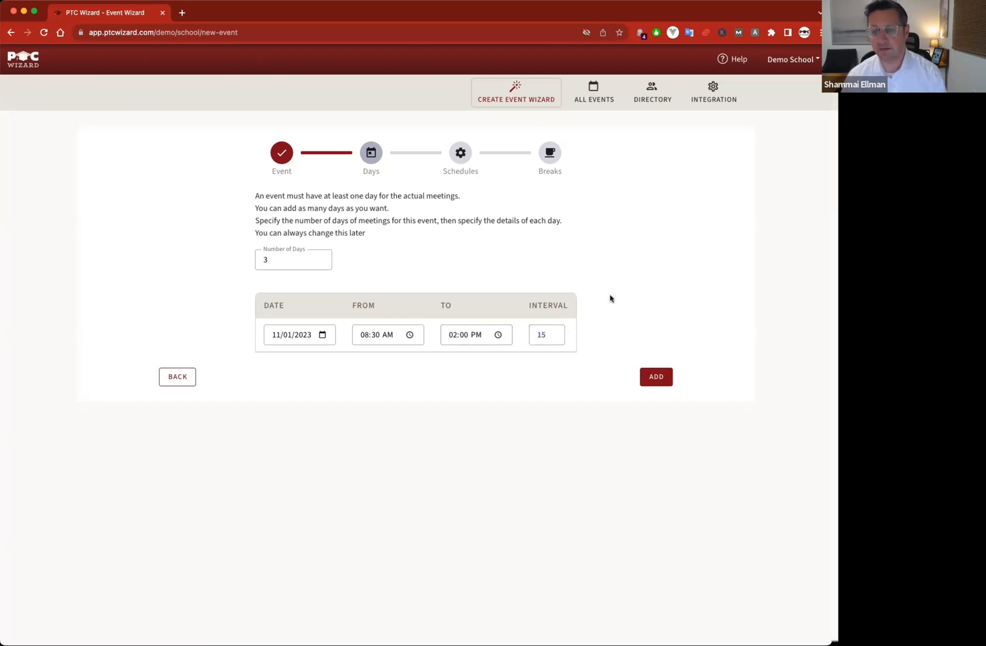
click(657, 381)
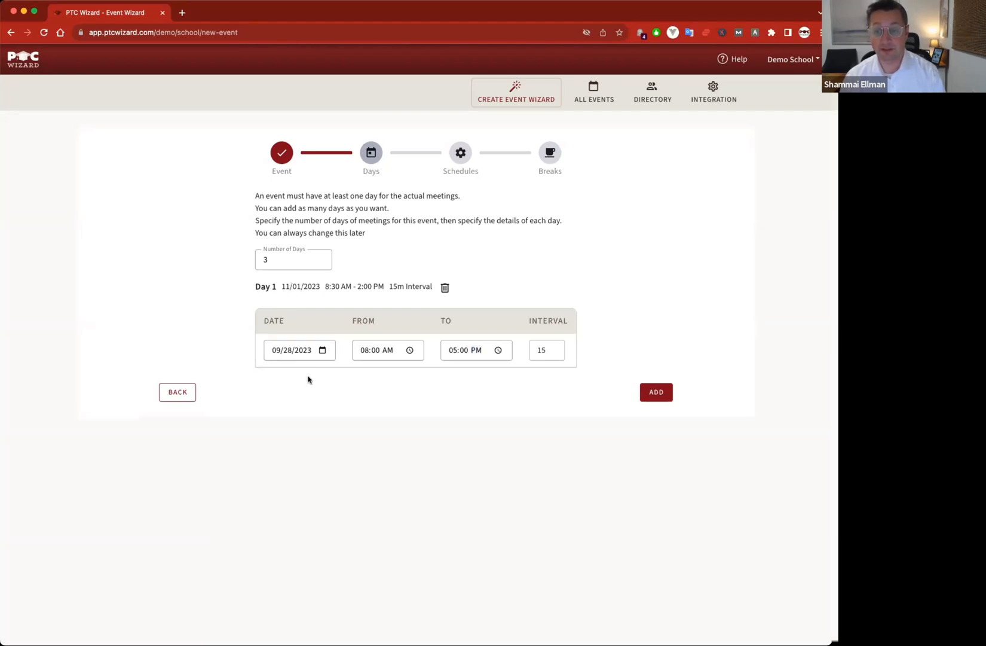
- Add Day 2 dated 11/02/2023, starting 12:00 PM and ending 05:00 PM, 15-minute interval
click(322, 350)
click(362, 374)
click(361, 373)
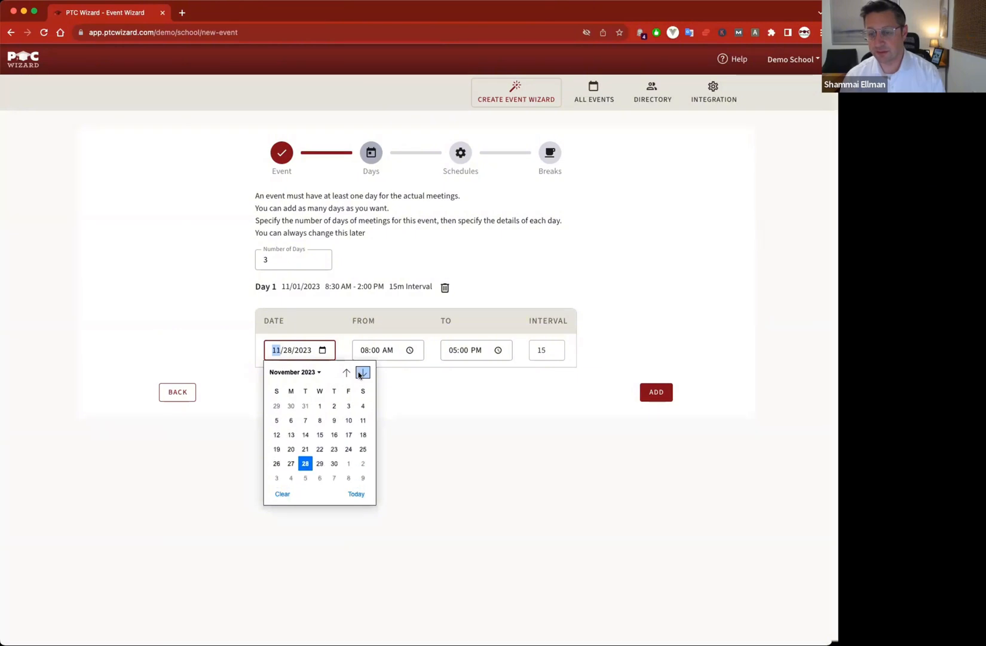
click(334, 406)
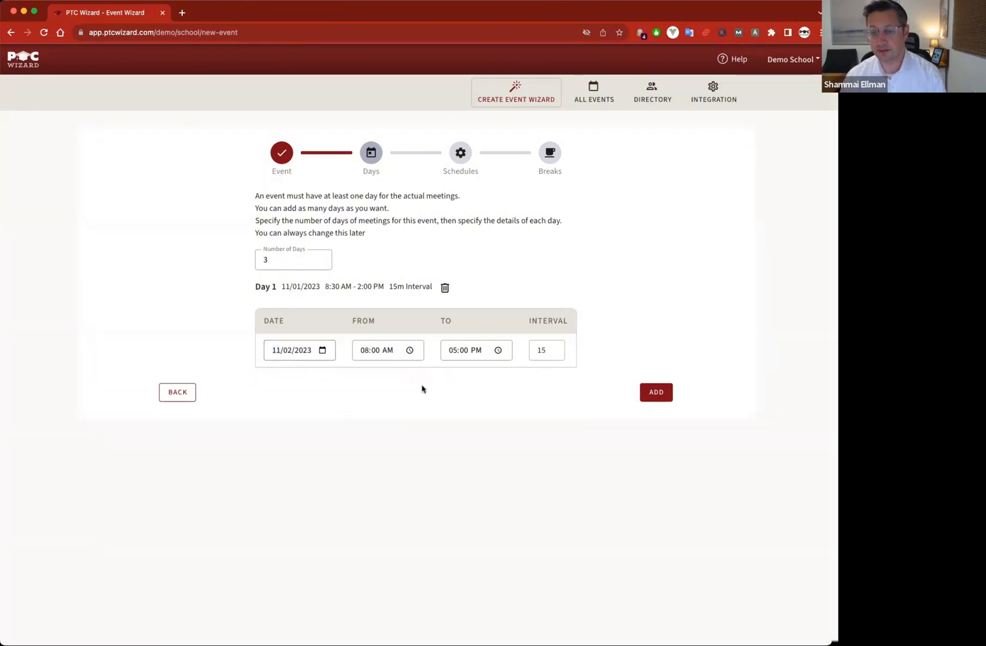
click(369, 351)
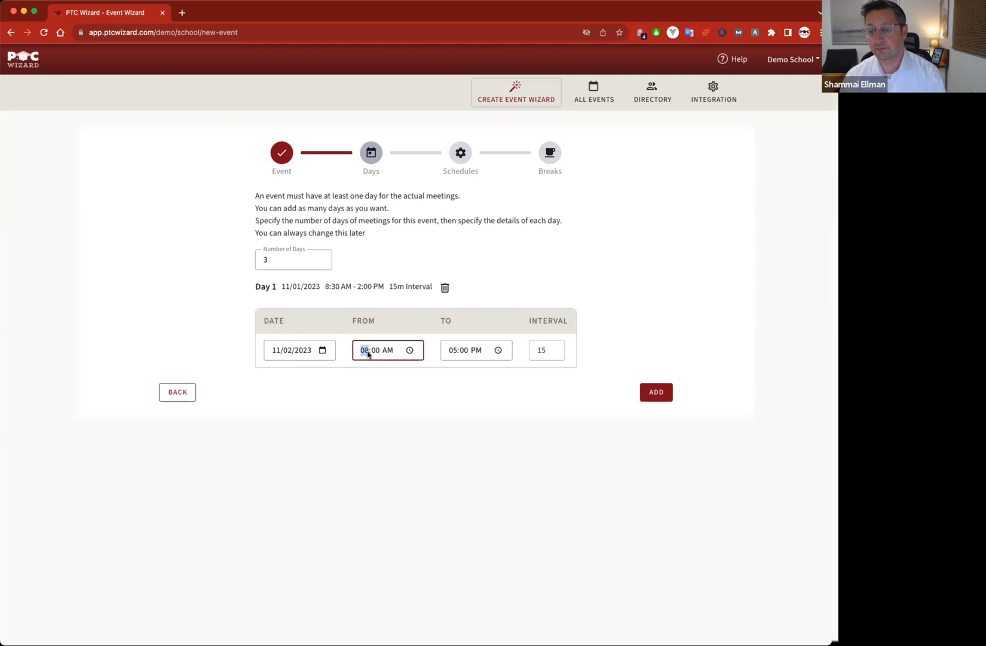
text(12)
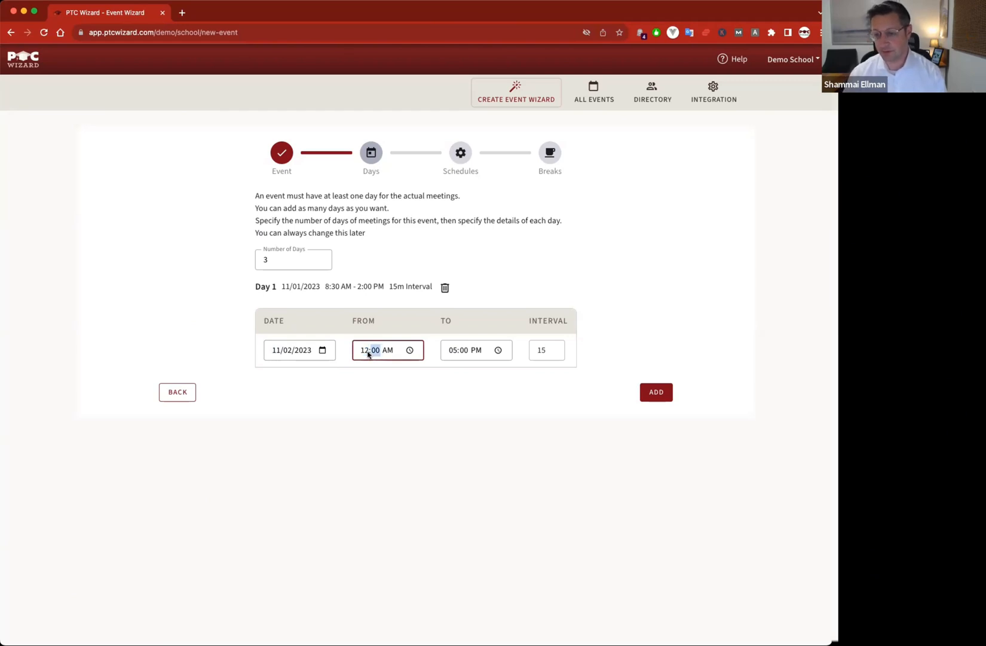
key(Tab)
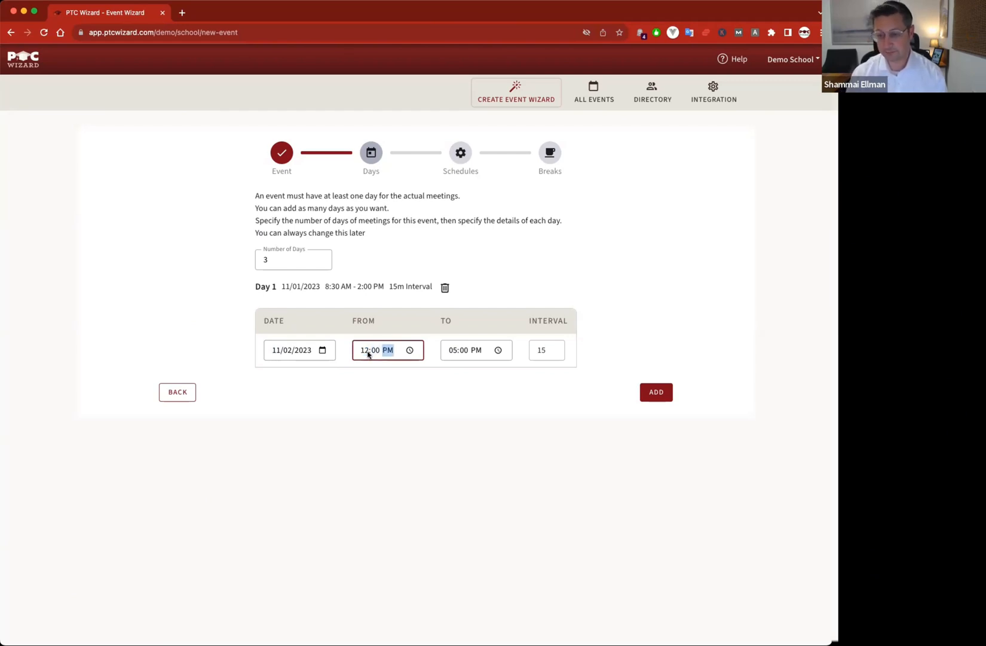
click(657, 393)
click(323, 373)
- Set Day 3's date to 11/06/2023 and its start time to 02:00 PM
click(363, 395)
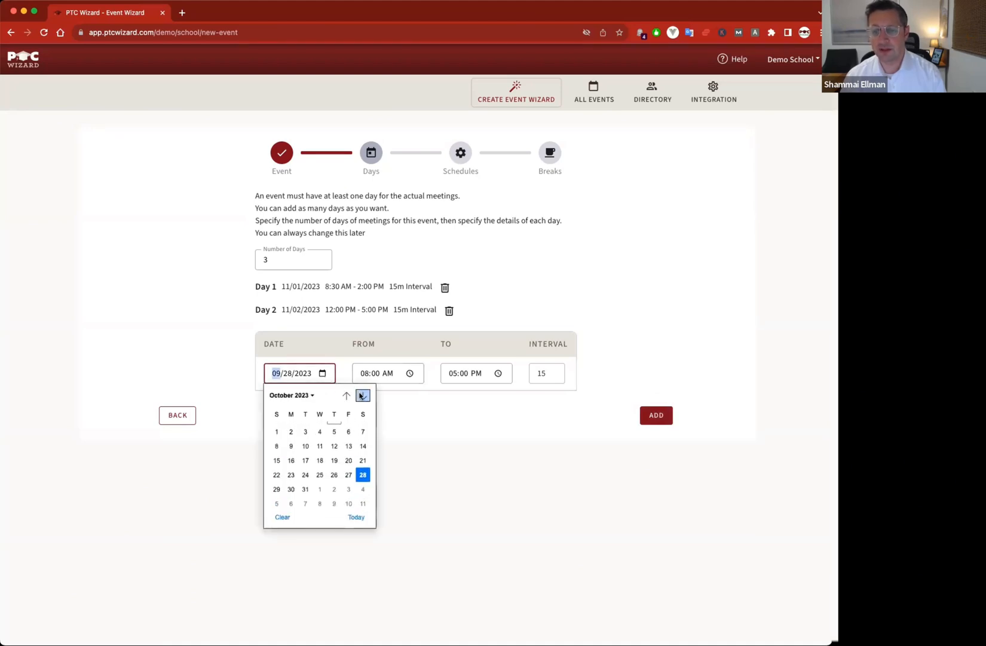
click(363, 395)
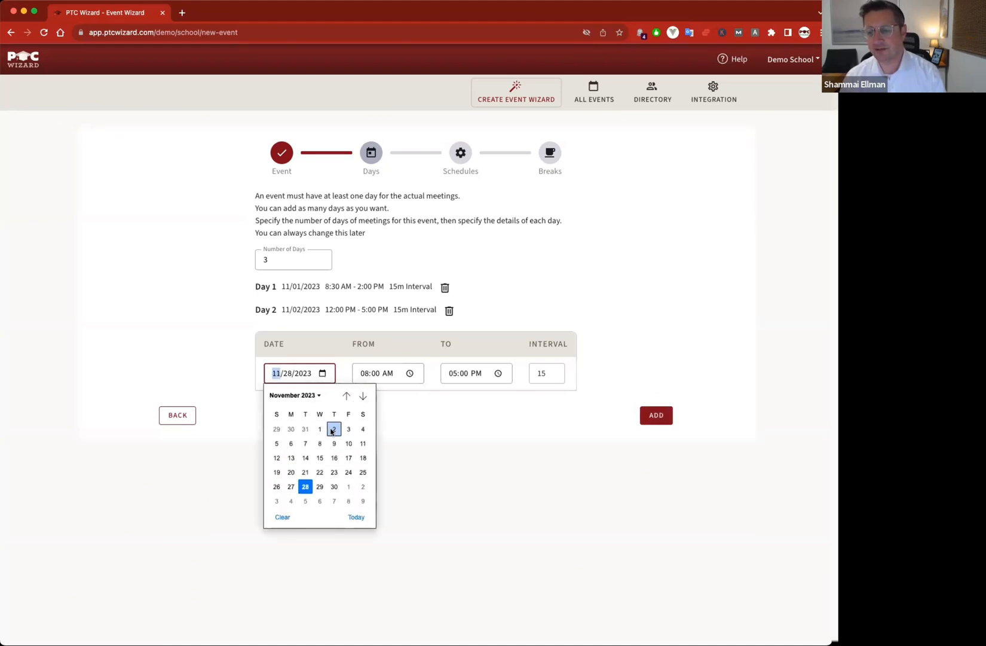
click(292, 445)
click(382, 380)
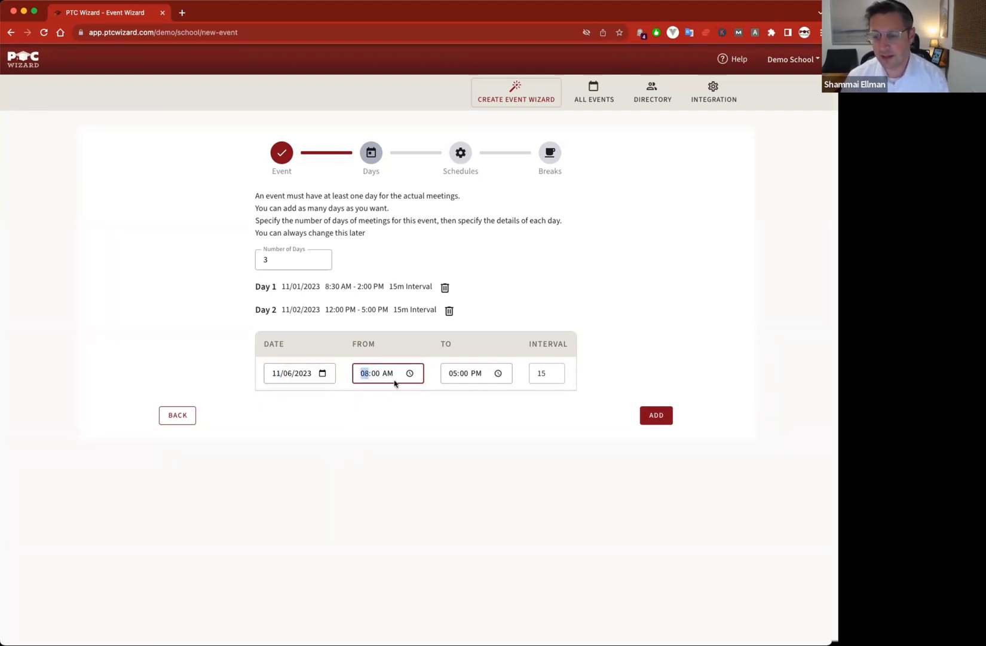
text(2)
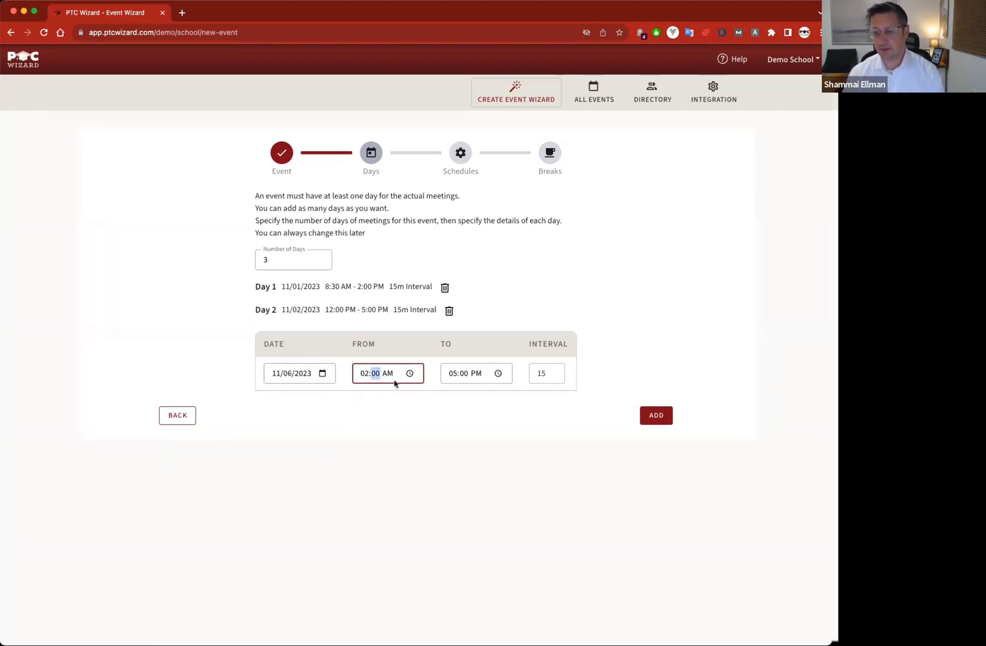
key(Tab)
text(p)
- Give Day 3 an 08:00 PM end and 10-minute interval, add it, and continue to Schedules
click(453, 374)
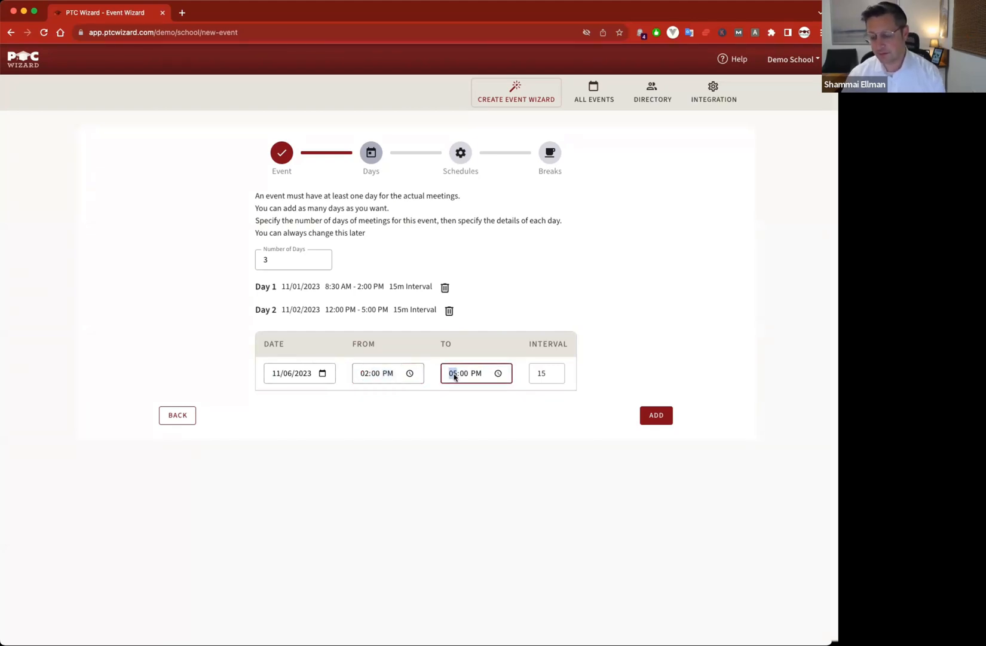
text(8)
double_click(540, 373)
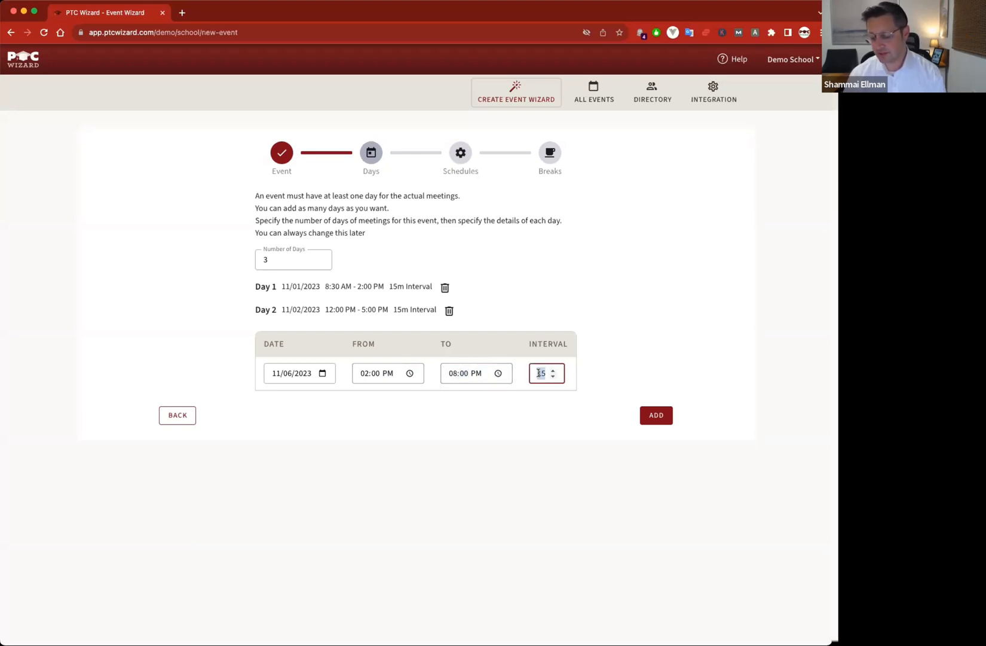
text(10)
click(552, 417)
click(656, 417)
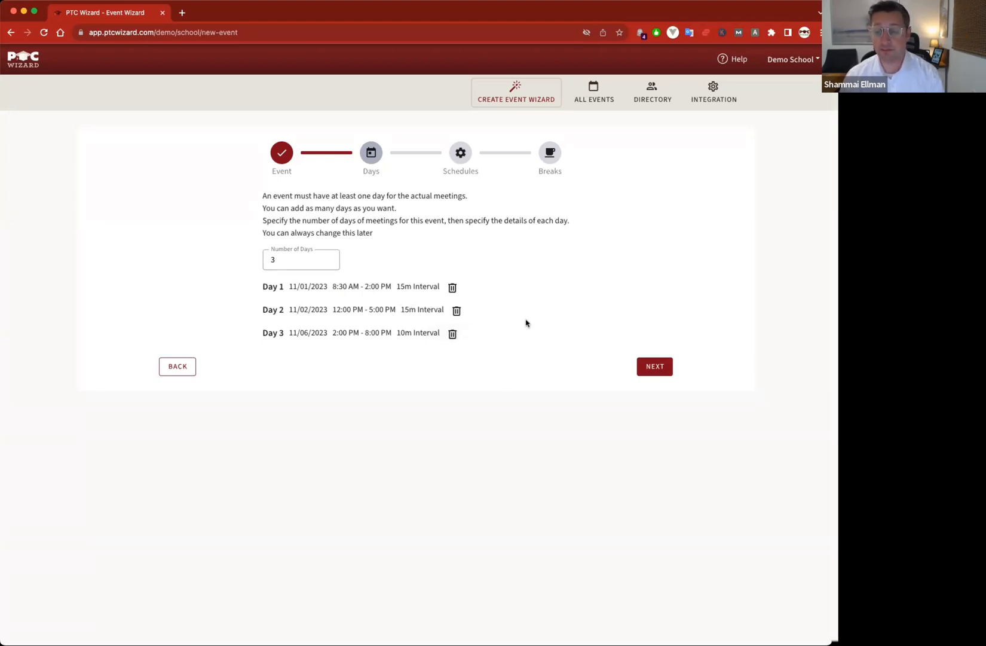
click(660, 368)
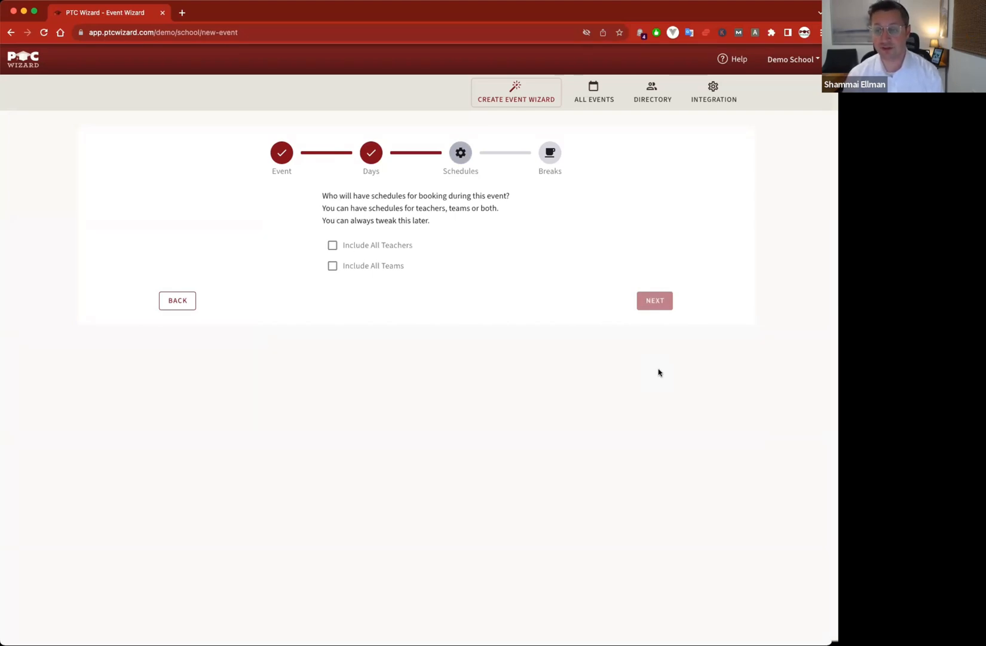
- Include all teachers' booking schedules and continue to the Breaks step
click(332, 245)
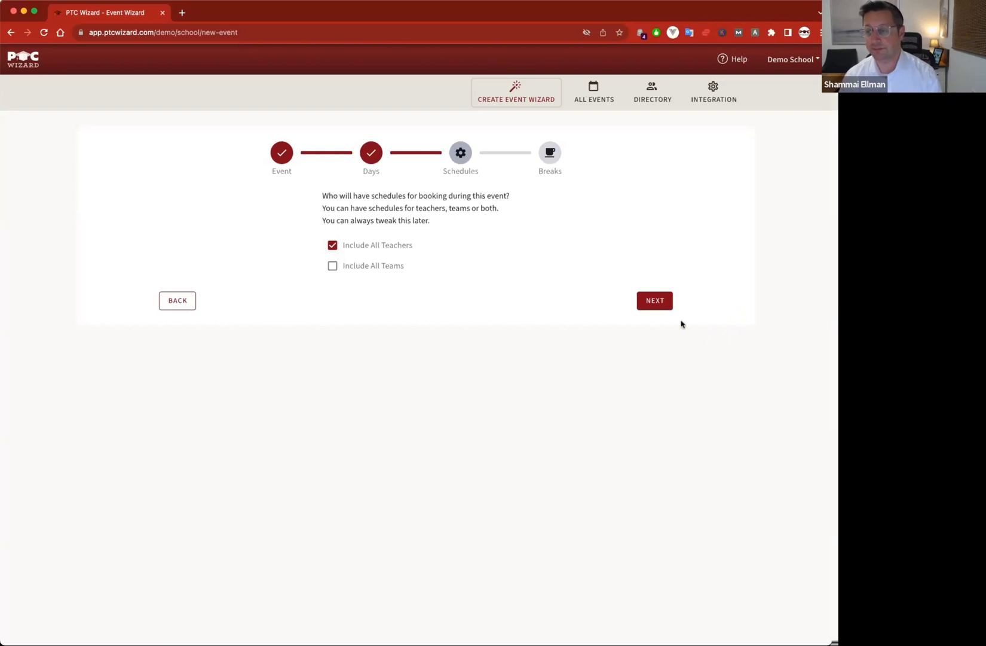
click(654, 302)
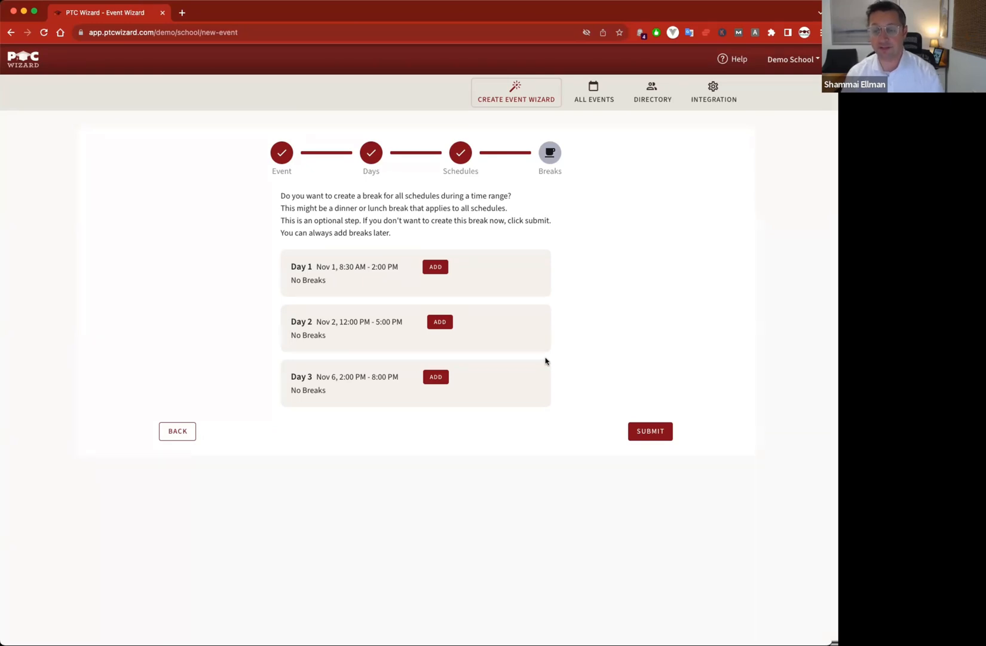
click(440, 321)
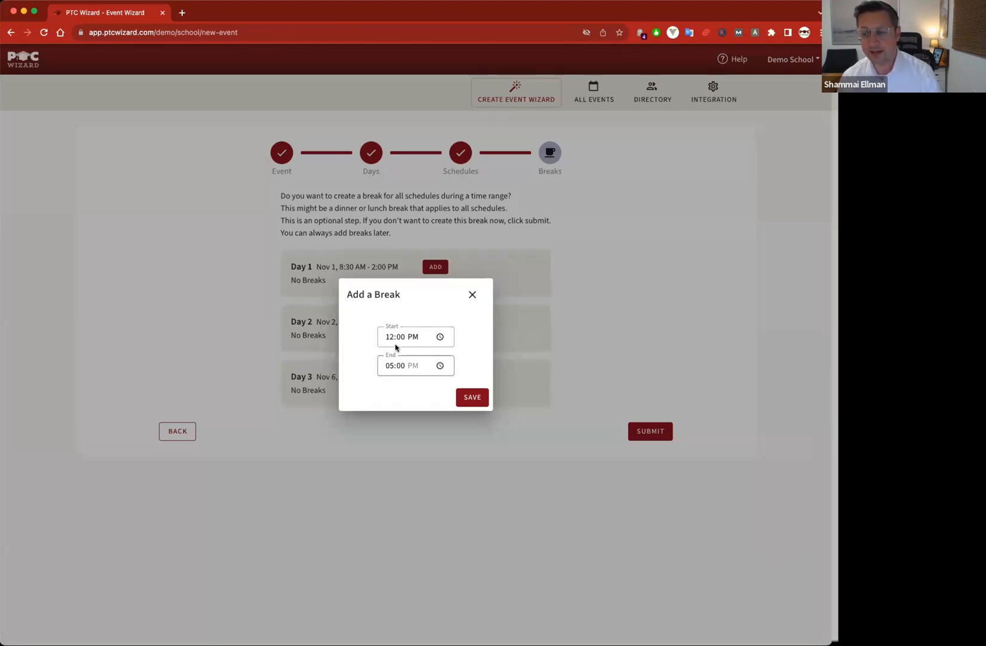
click(472, 294)
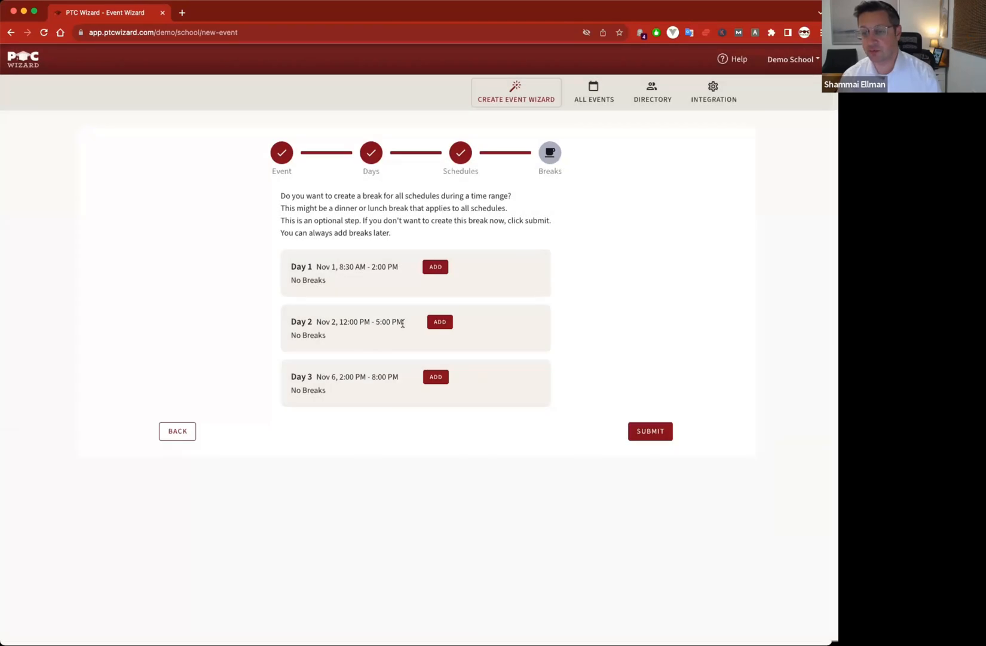
- Add a Day 2 break from 01:00 PM to 01:30 PM
click(440, 321)
click(388, 337)
text(1)
click(389, 365)
text(1)
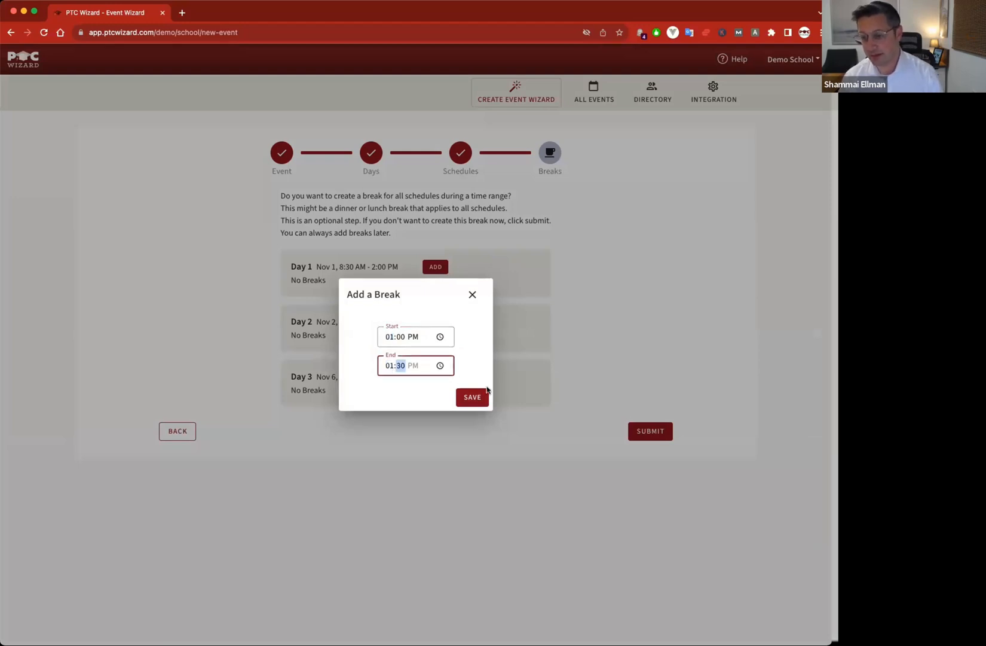
click(471, 397)
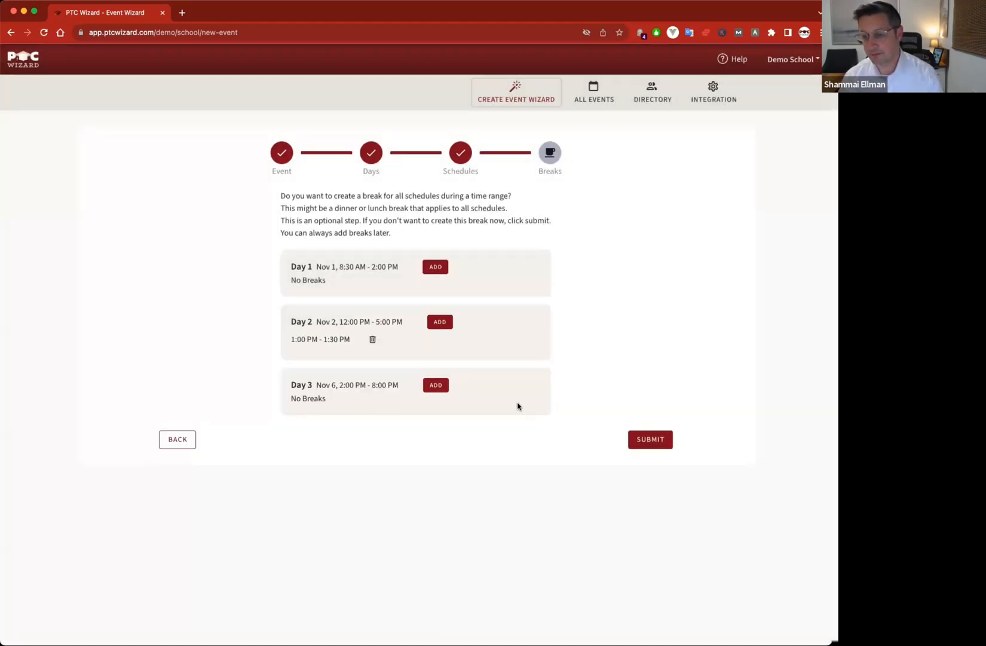
- Add a second Day 2 break from 01:00 PM to 04:00 PM and create the event
click(439, 322)
click(391, 338)
text(300)
click(390, 366)
text(4)
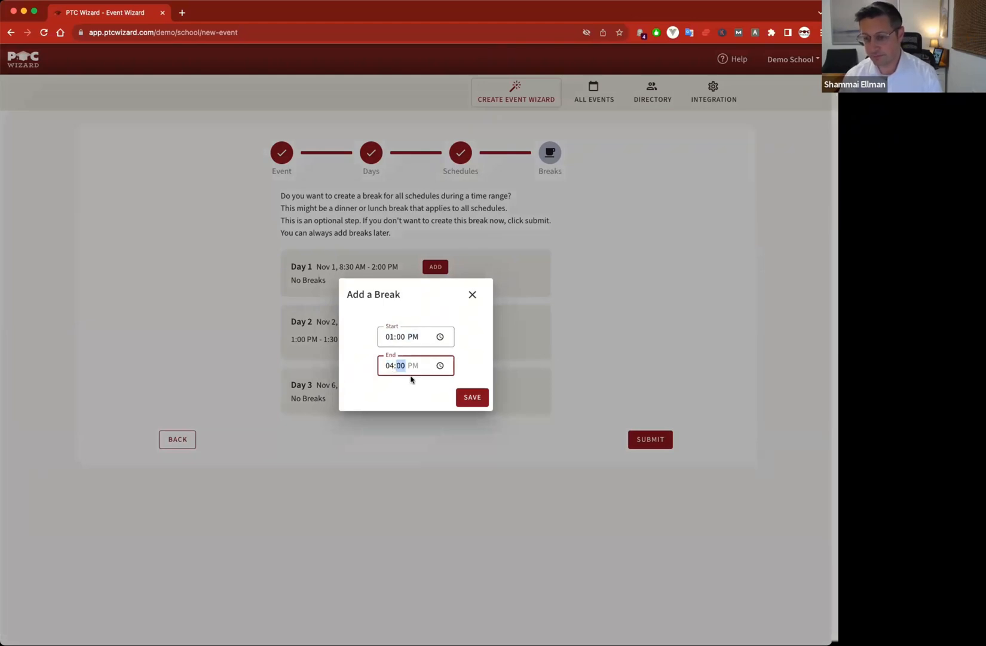
click(472, 397)
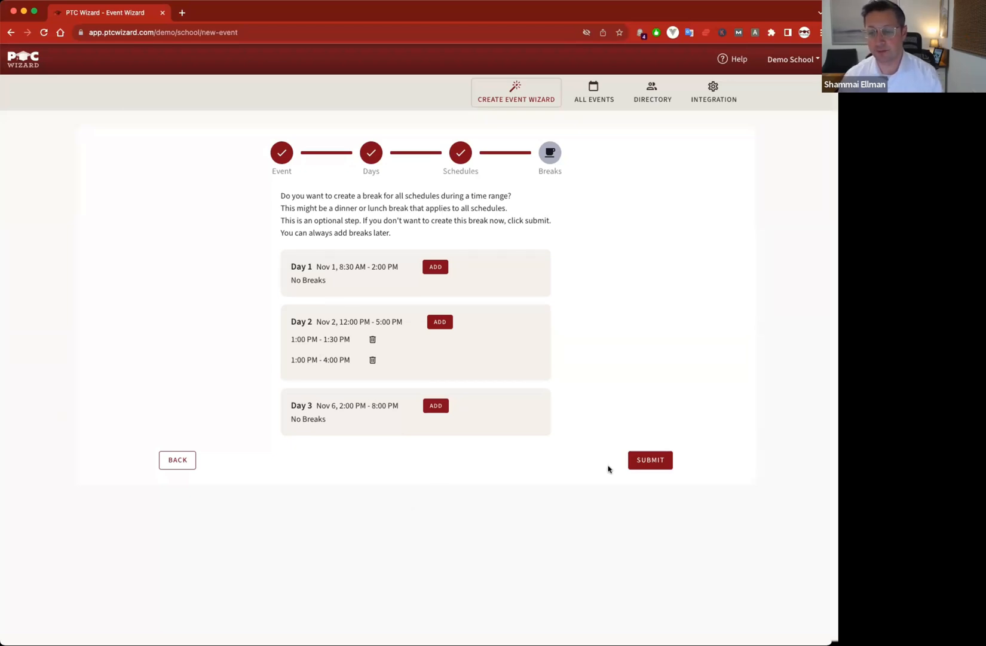
click(657, 464)
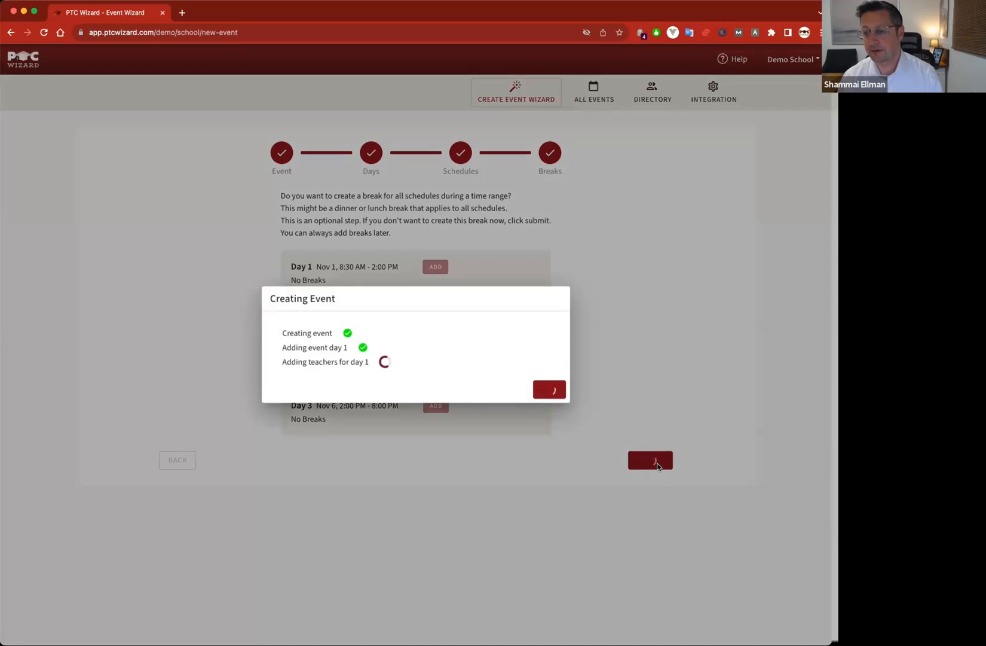